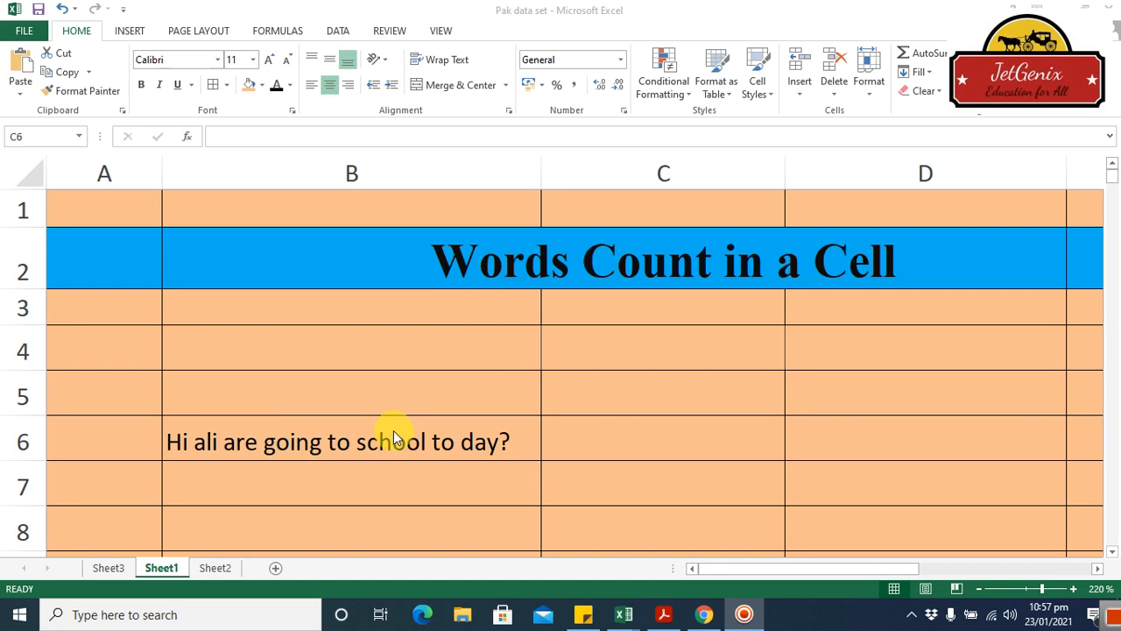
Begin a formula in cell C6 with the character length of the sentence cell, =LEN(B6).
click(394, 430)
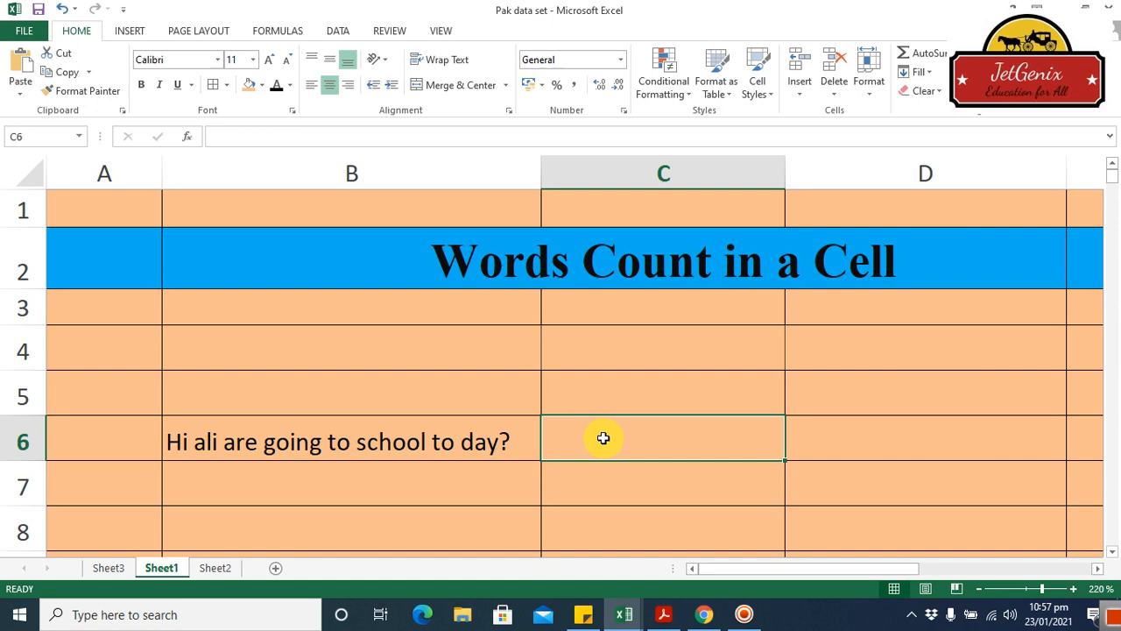
text(=)
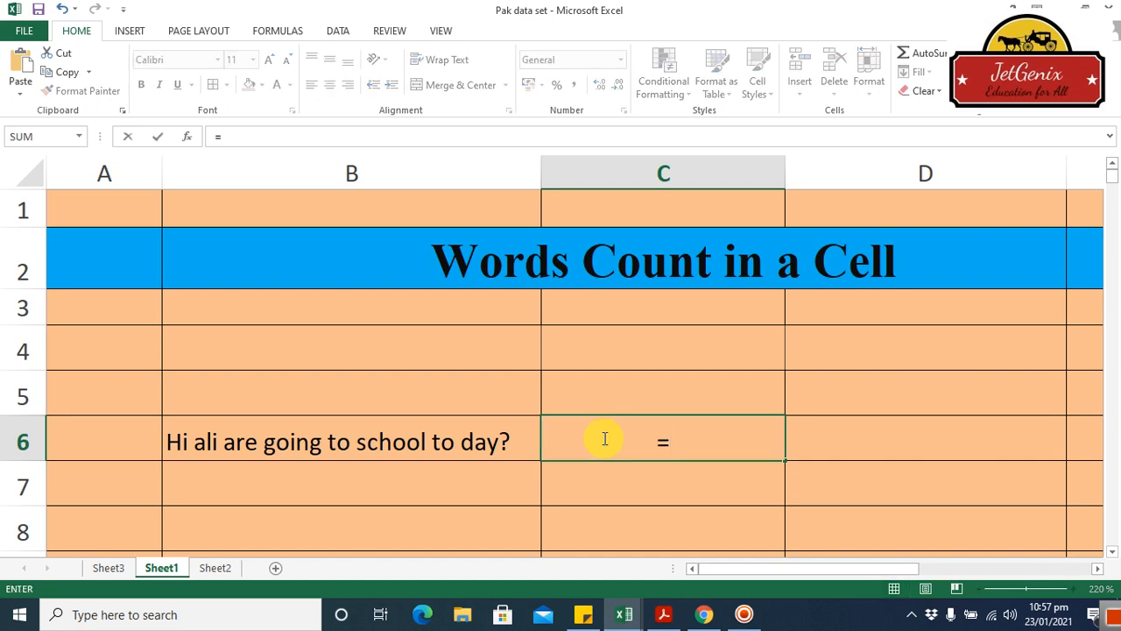
text(len)
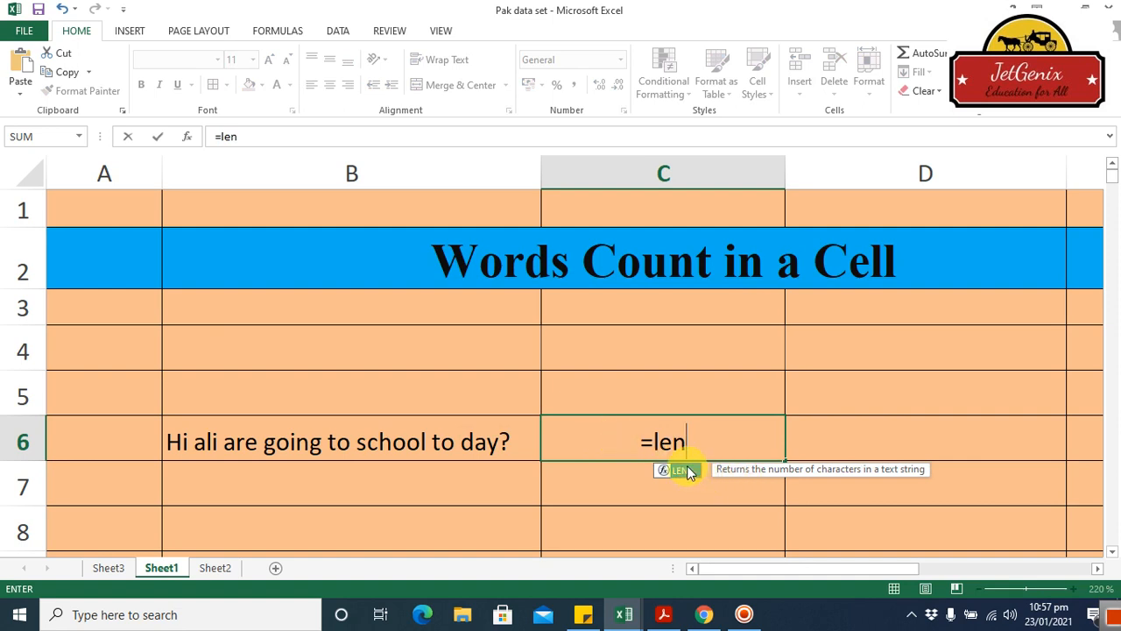
double_click(688, 471)
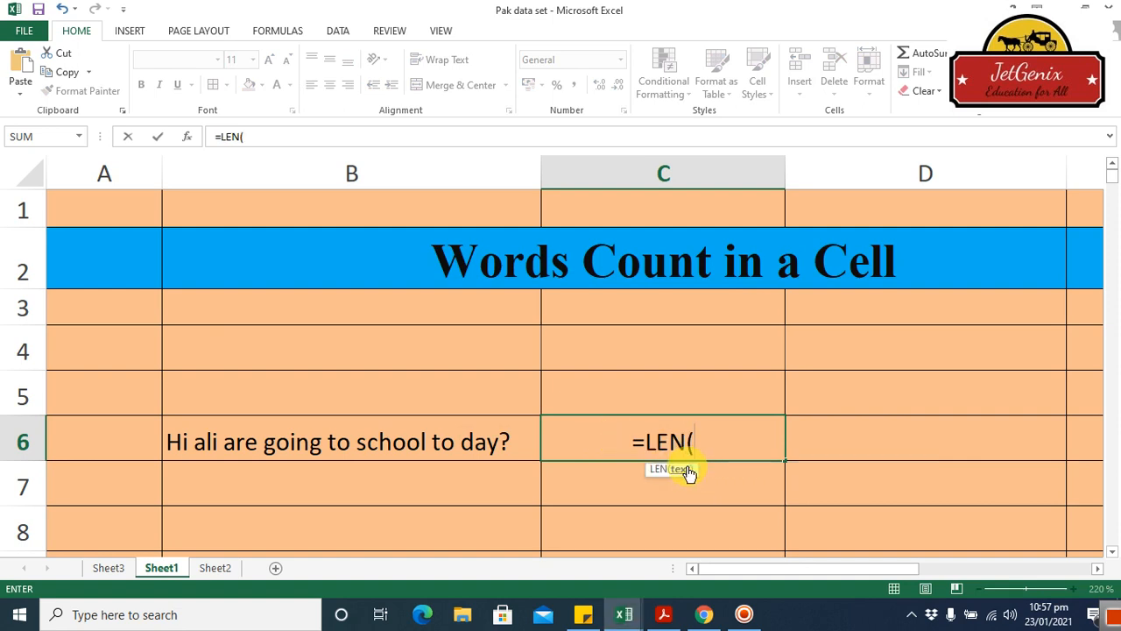
click(424, 440)
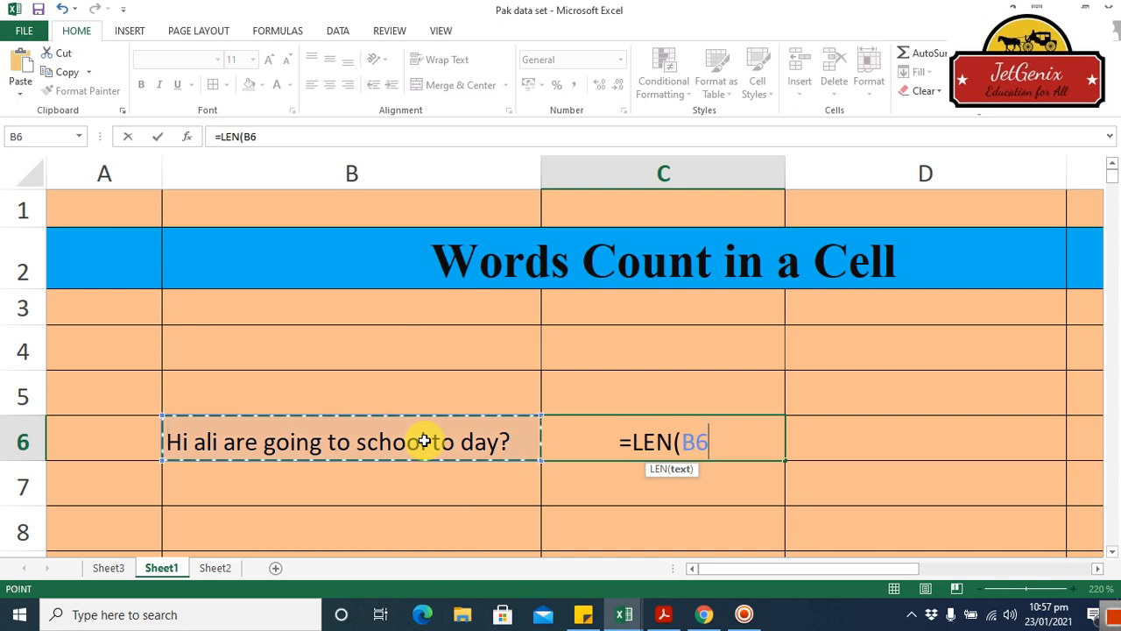
text())
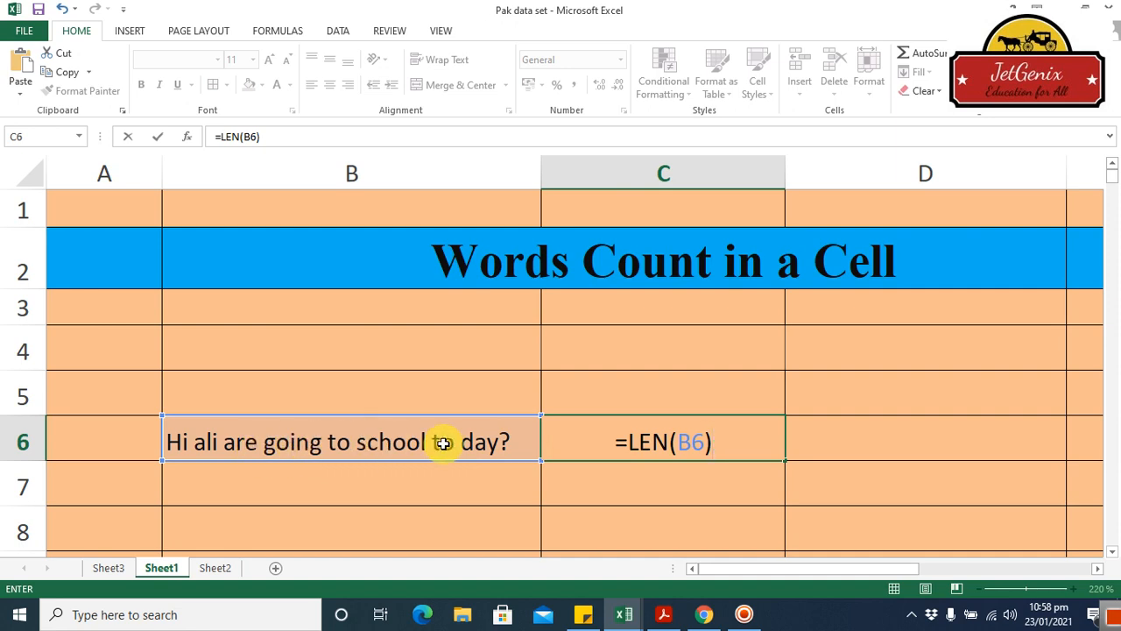
Extend the C6 formula by subtracting a second LEN function, leaving its argument open and empty.
text(-)
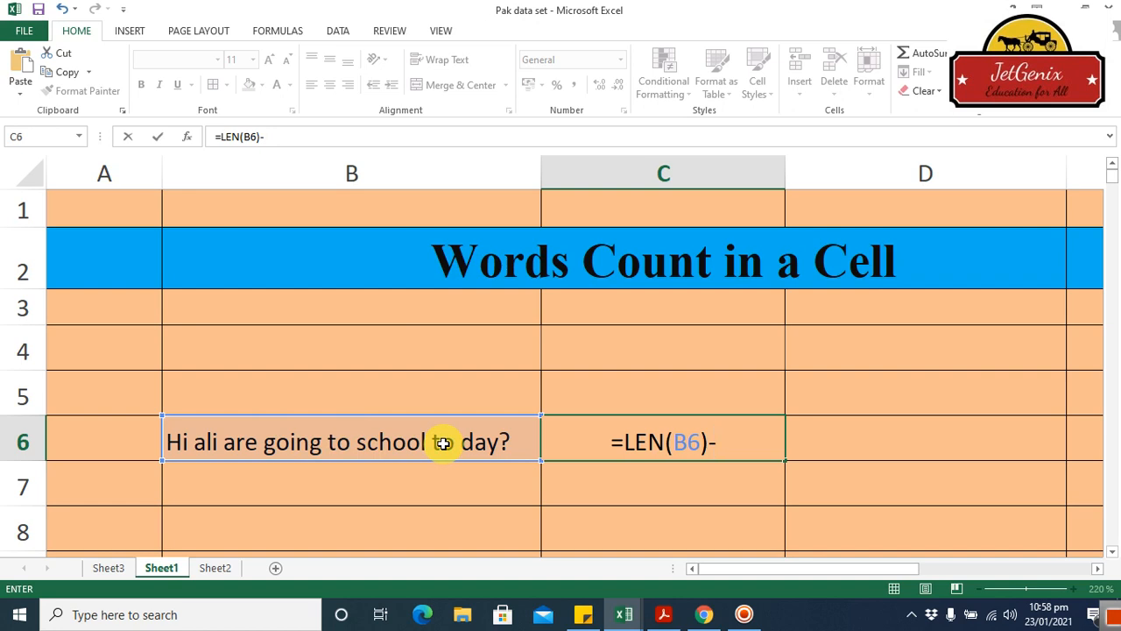
text(len)
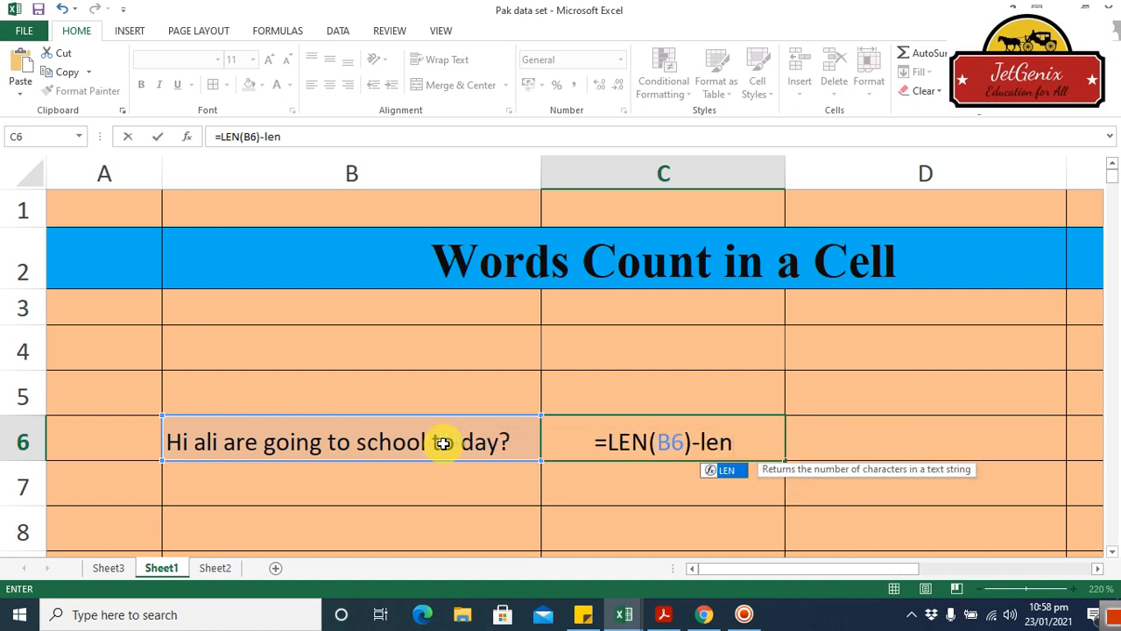
double_click(733, 471)
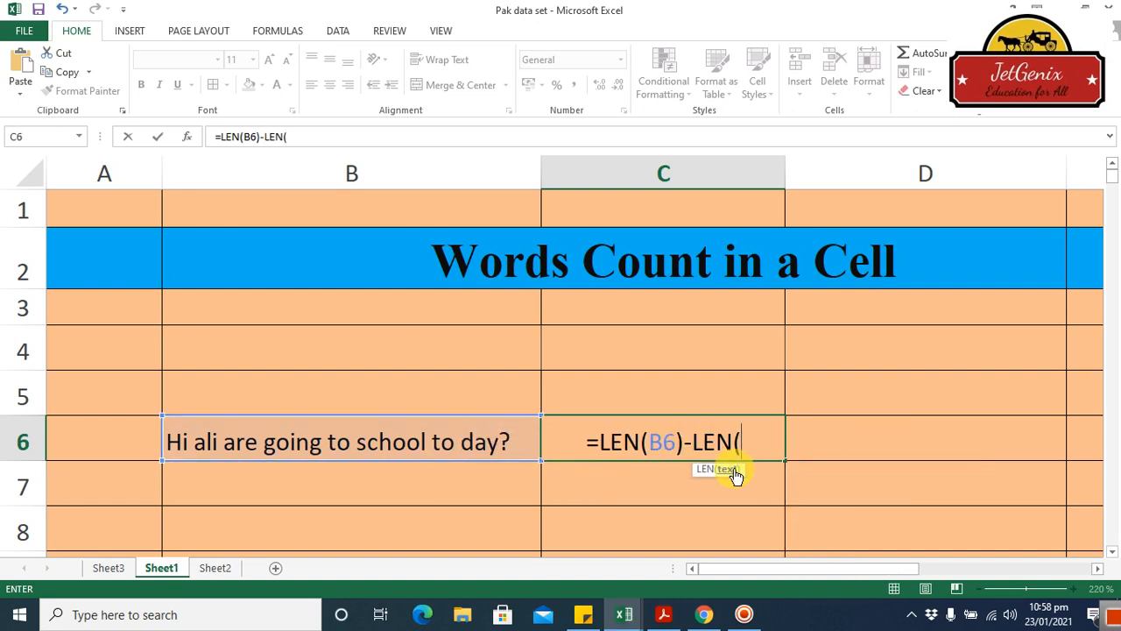
click(244, 442)
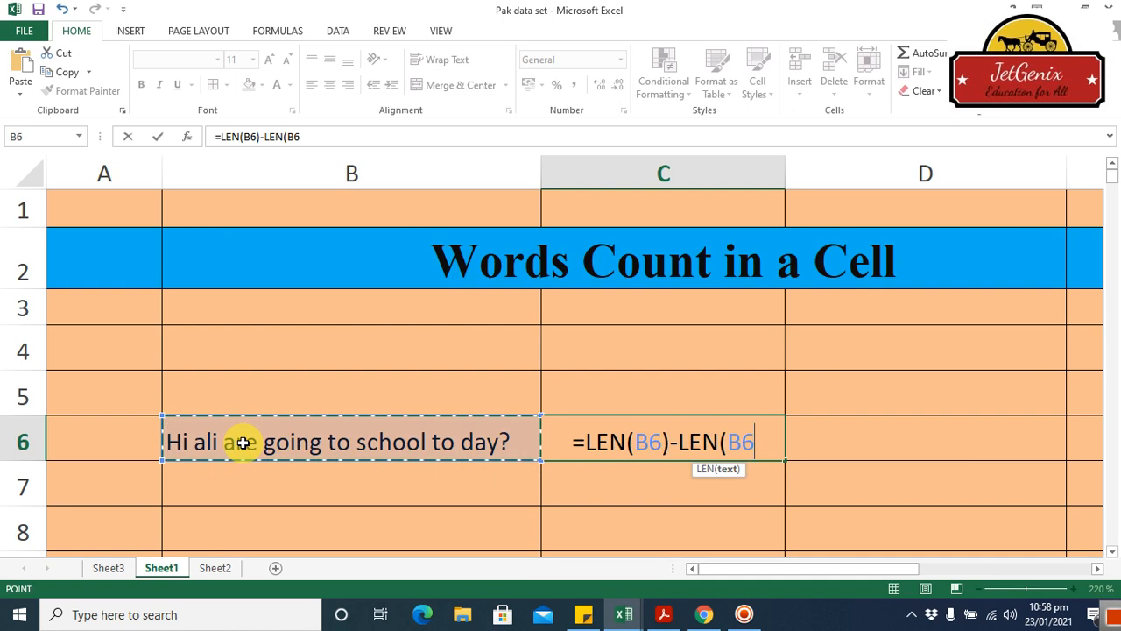
key(BackSpace)
key(BackSpace)
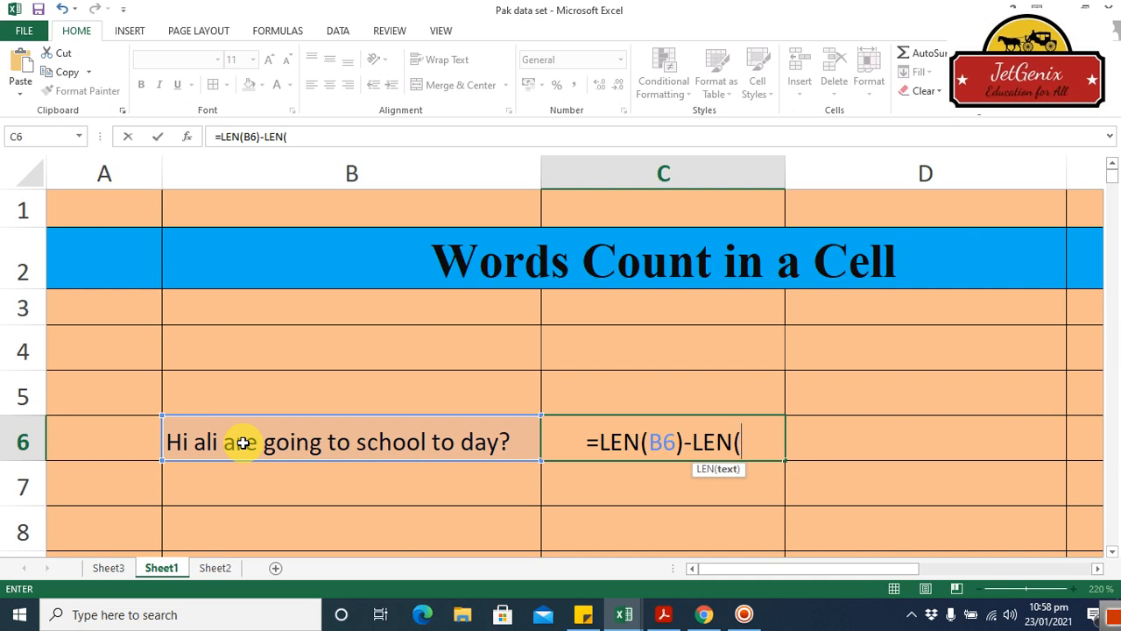
Nest SUBSTITUTE(B6," ","") inside the second LEN to strip the spaces, and close both functions.
text(su)
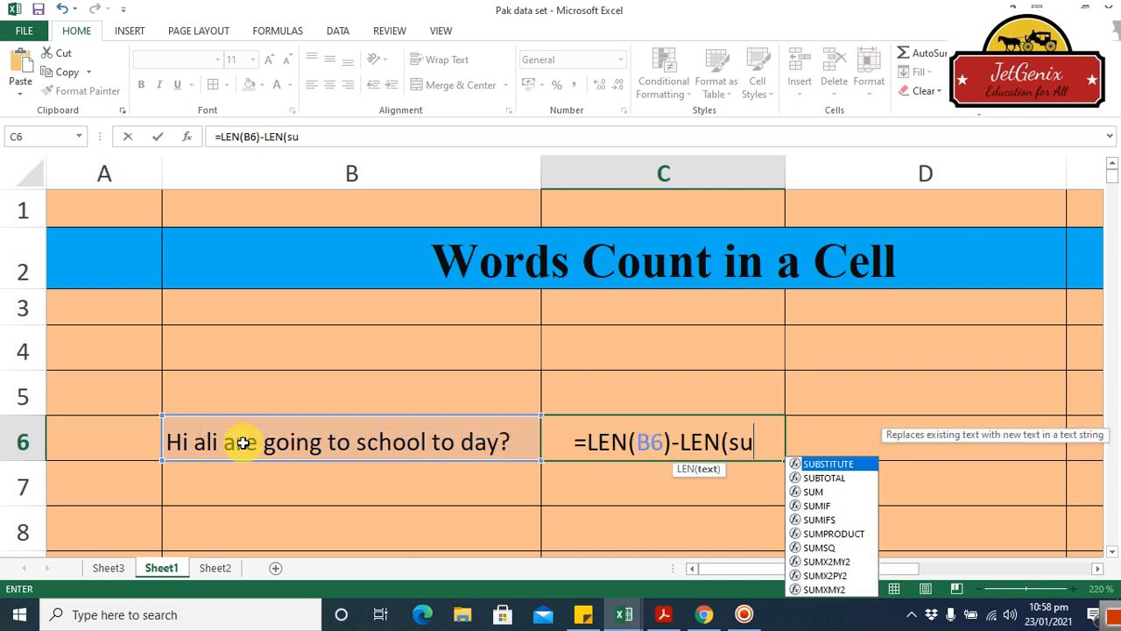
text(bs)
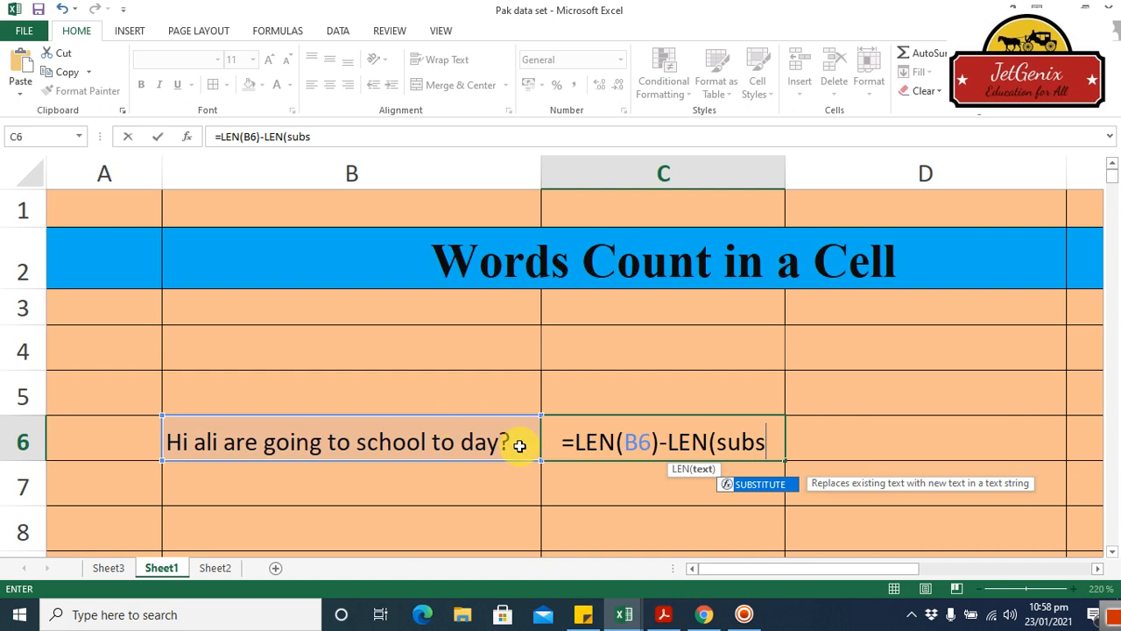
double_click(763, 484)
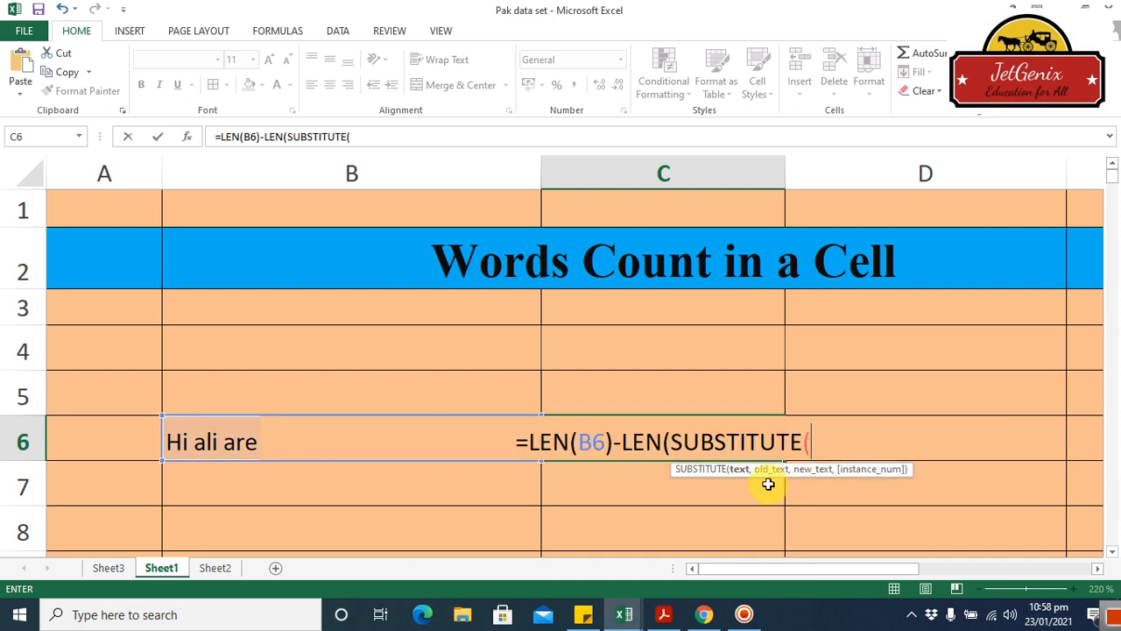
click(204, 437)
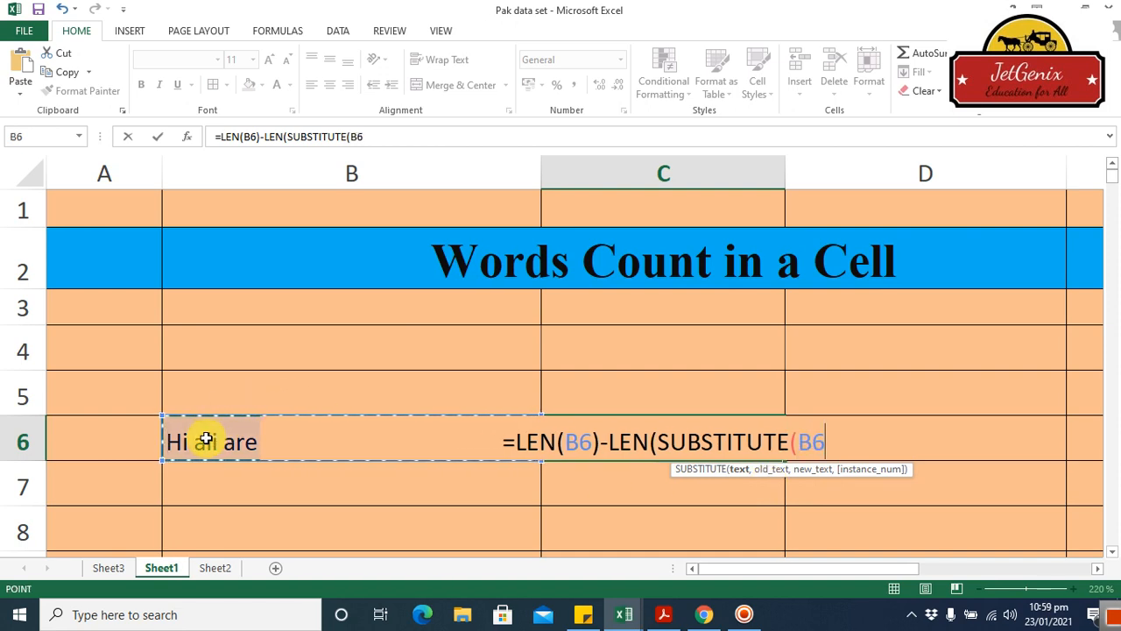
text(,)
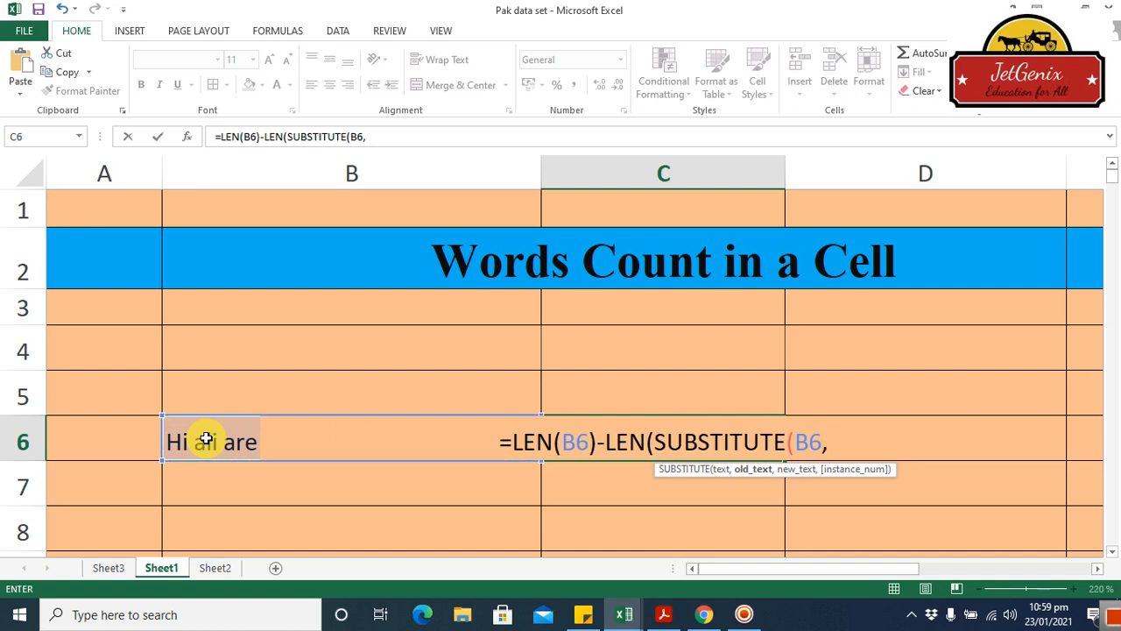
text(" )
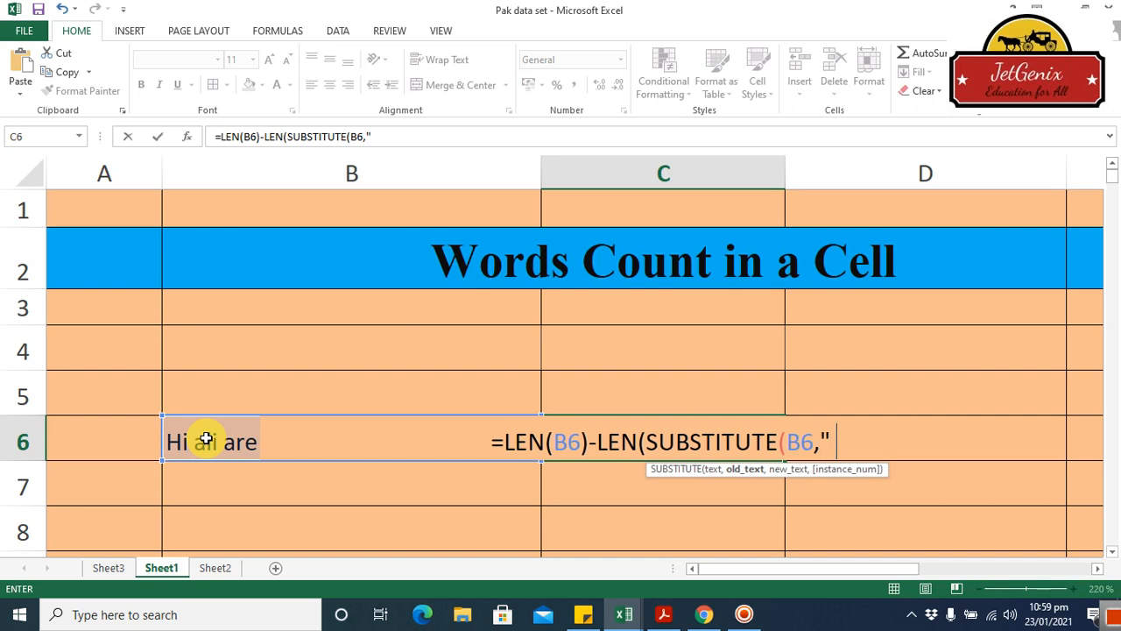
text(")
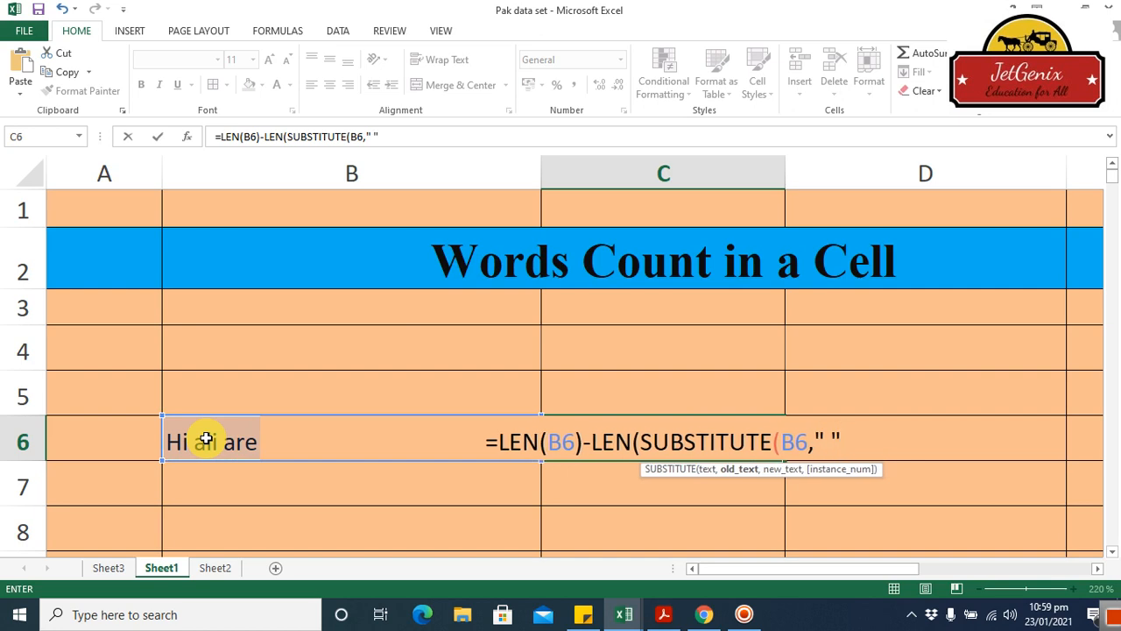
text(,)
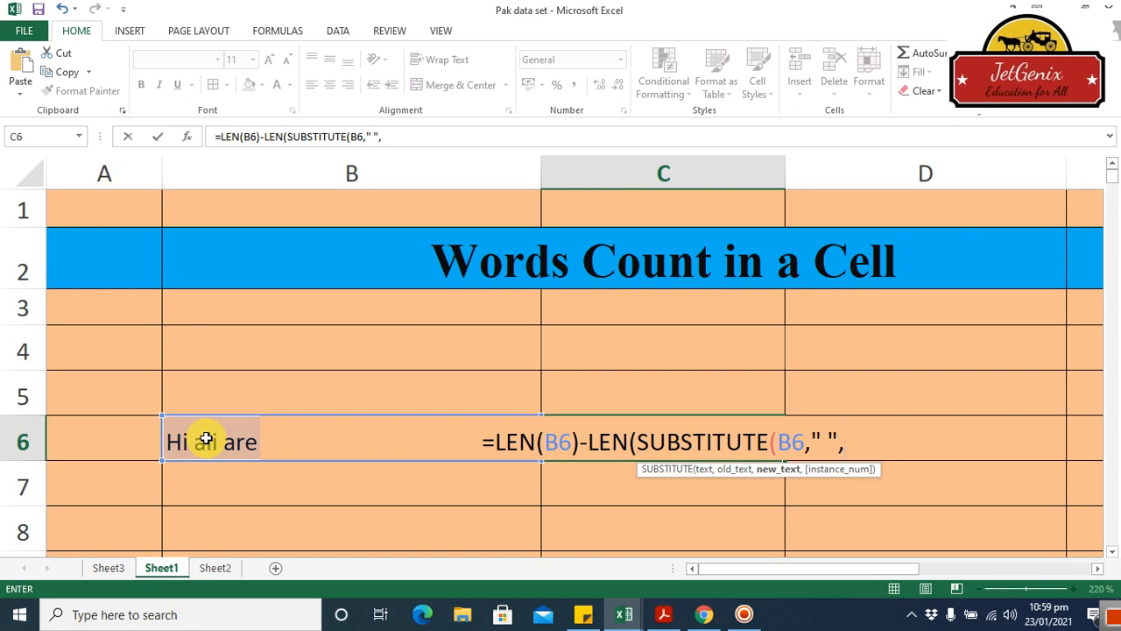
text("")
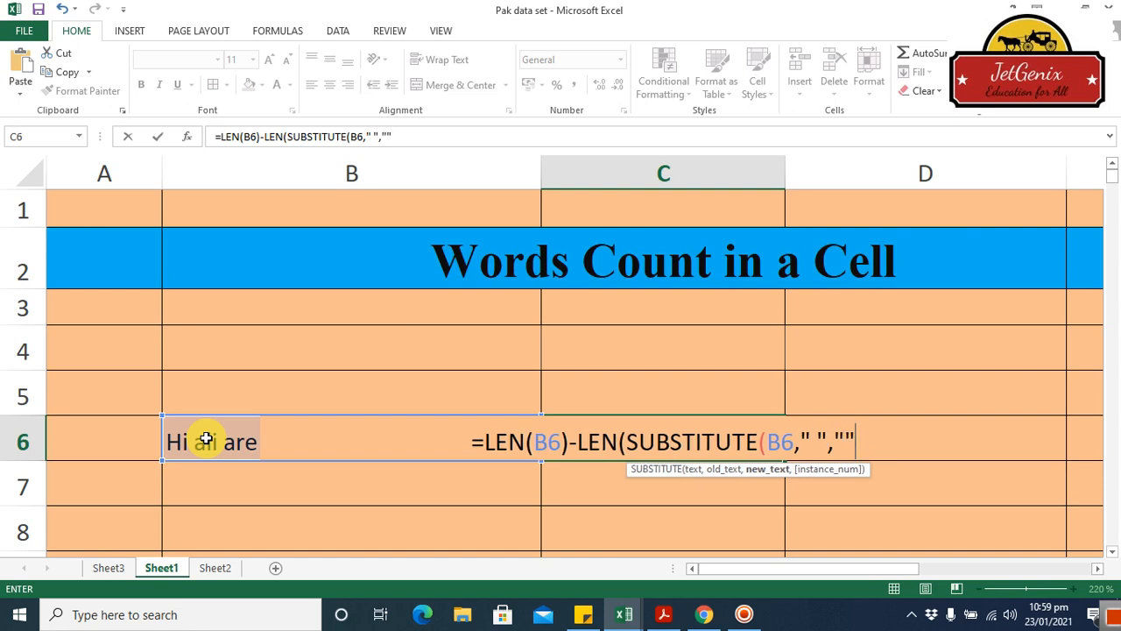
text()))
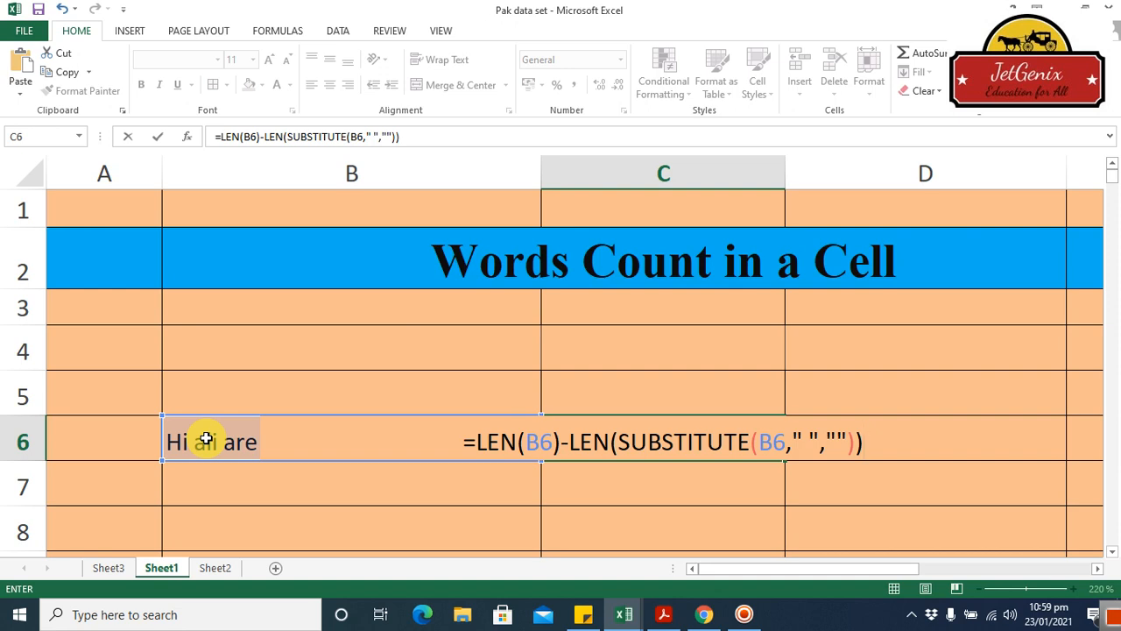
Add +1 to the end of the word-count formula, commit it, and reselect cell C6.
text(+)
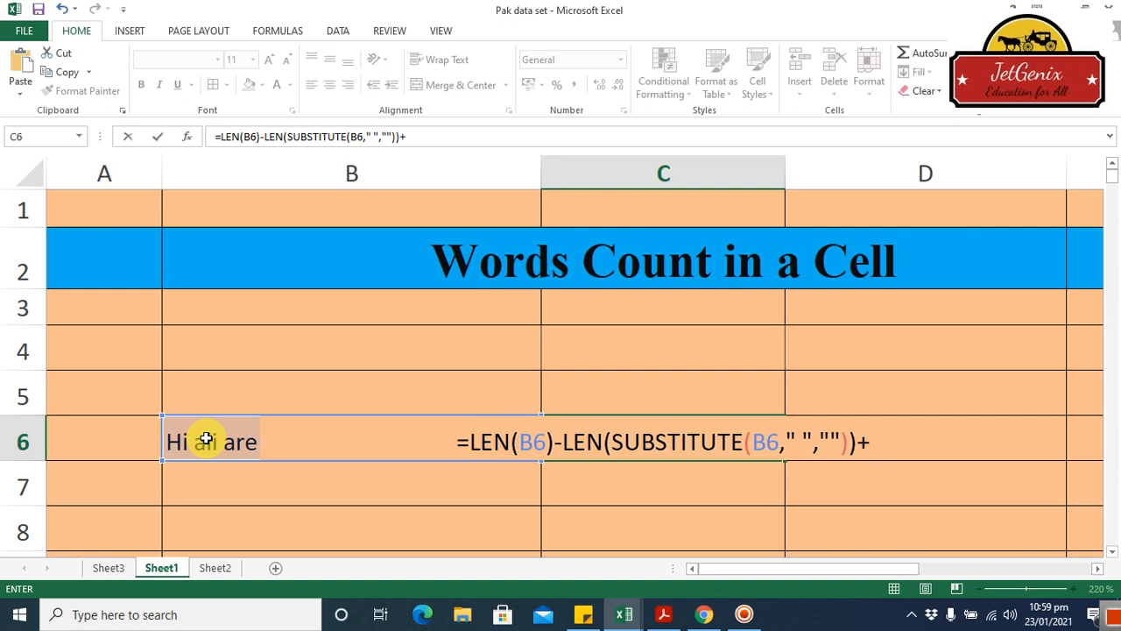
text(1)
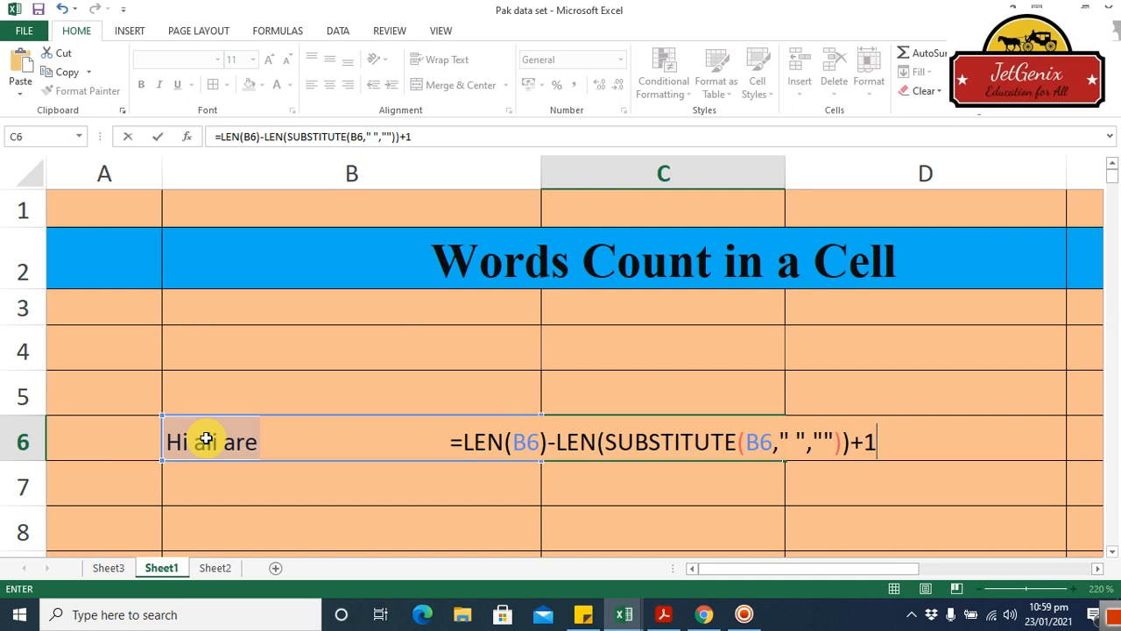
key(Return)
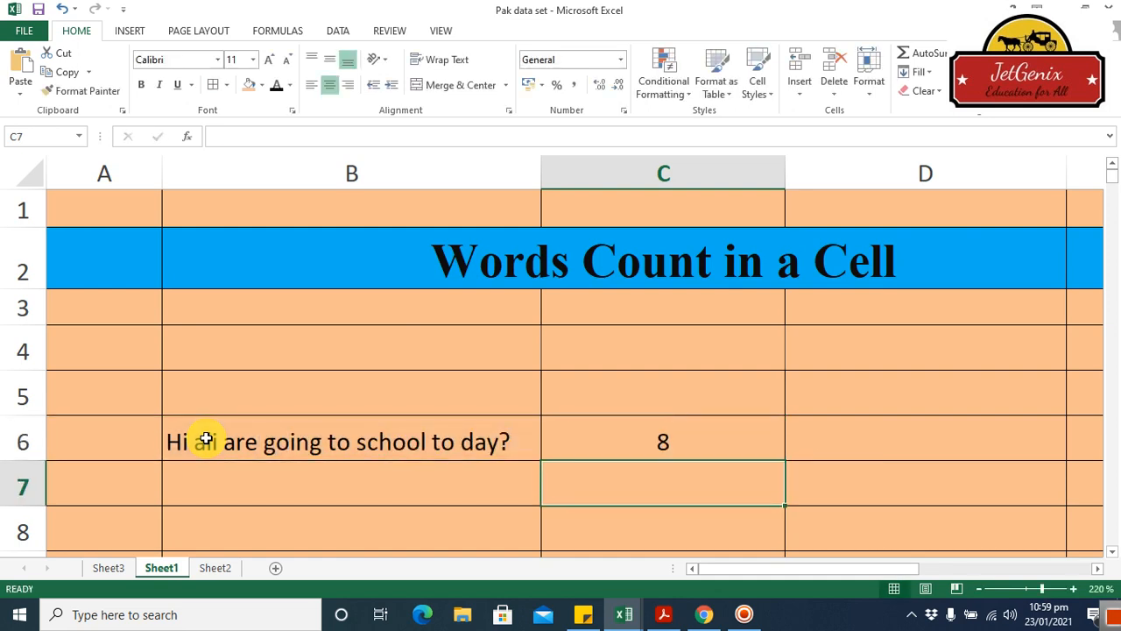
click(573, 433)
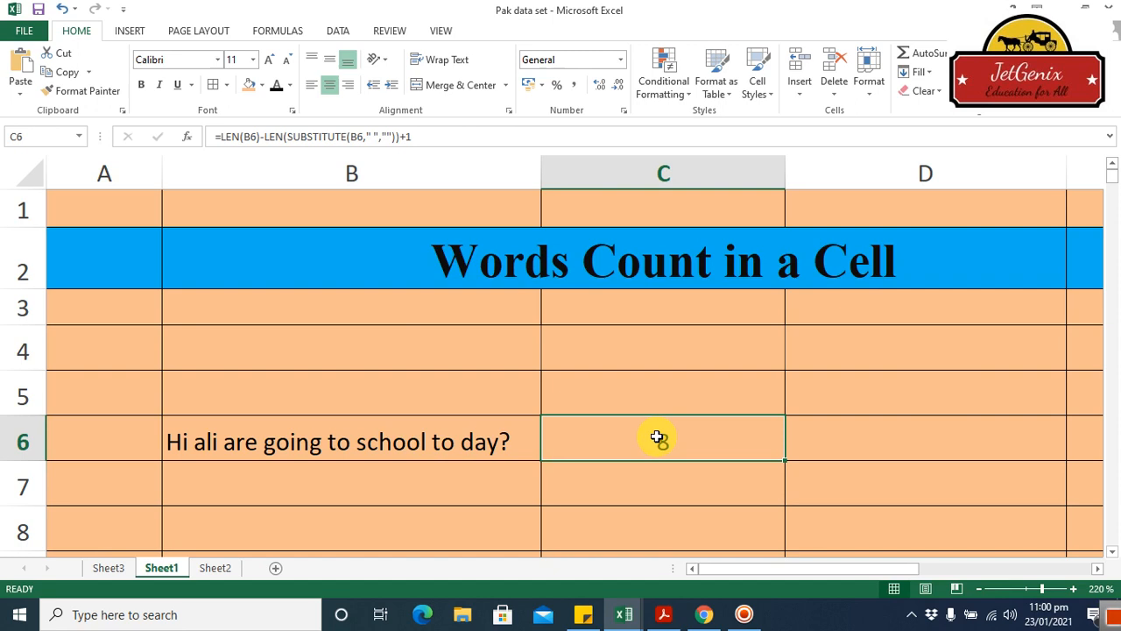
Display the formula of C6 as text in cell D6 using FORMULATEXT, and view its full length.
click(876, 436)
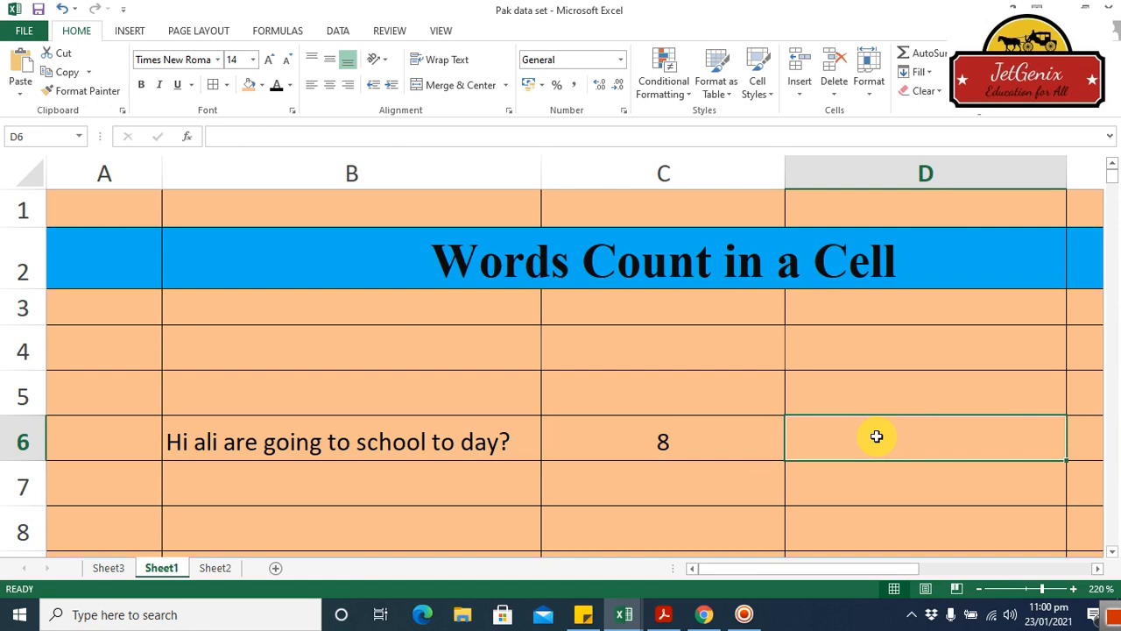
text(=for)
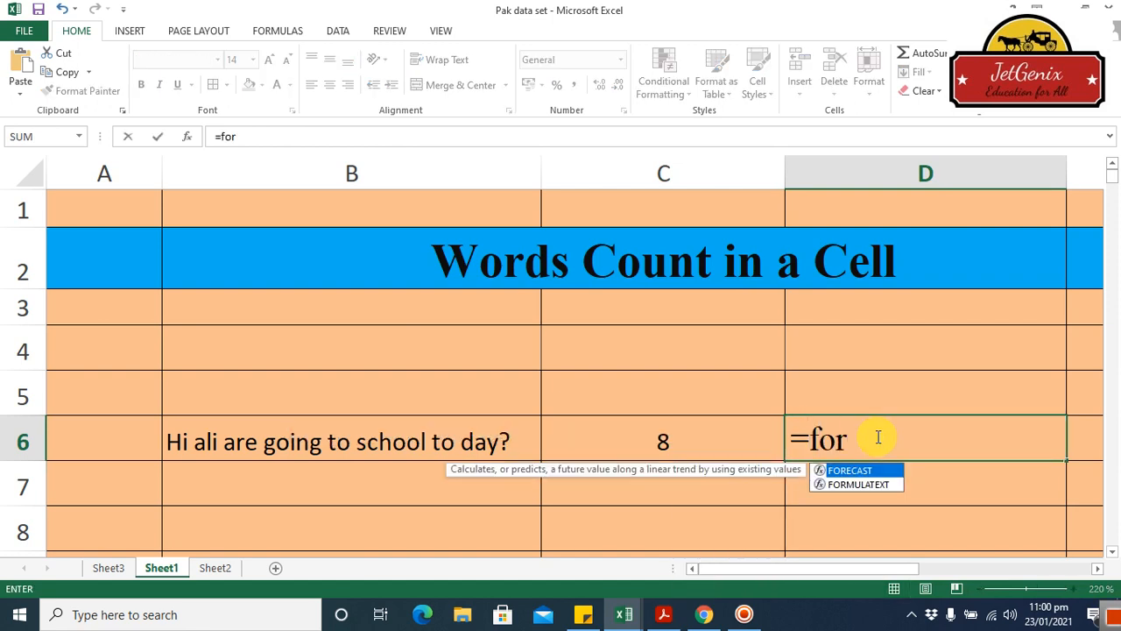
double_click(863, 483)
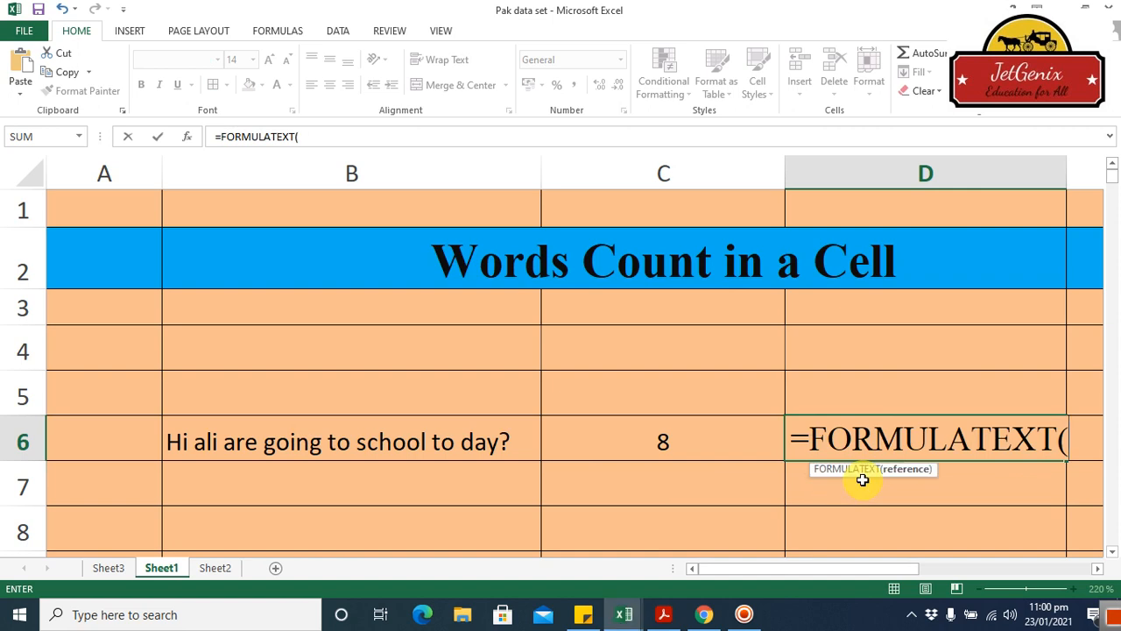
click(668, 444)
key(Return)
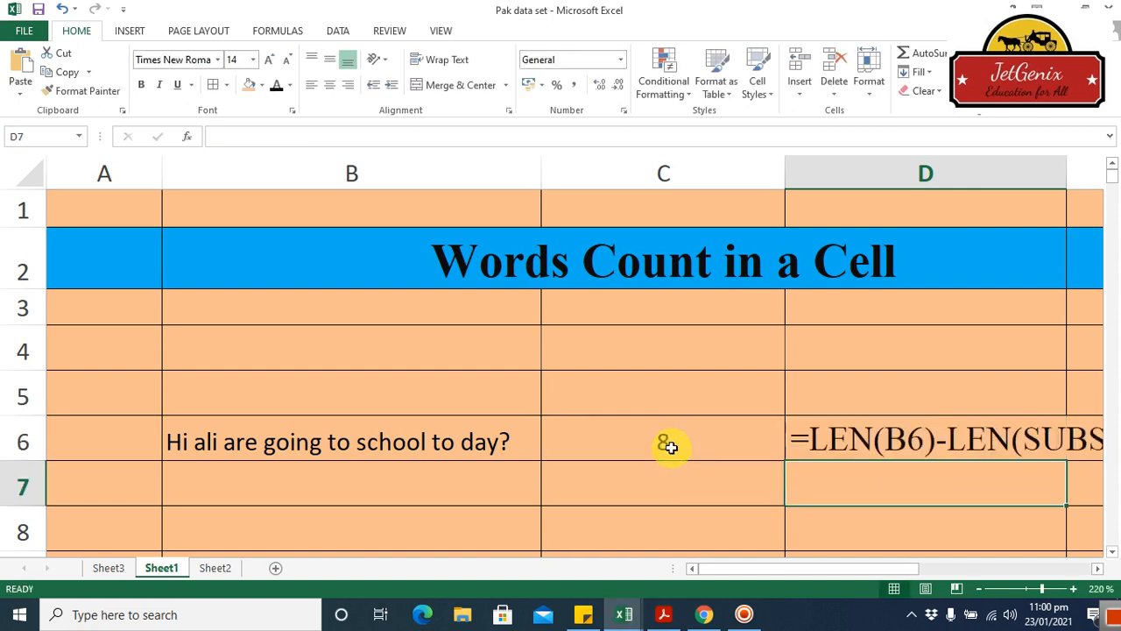
drag(777, 569, 832, 569)
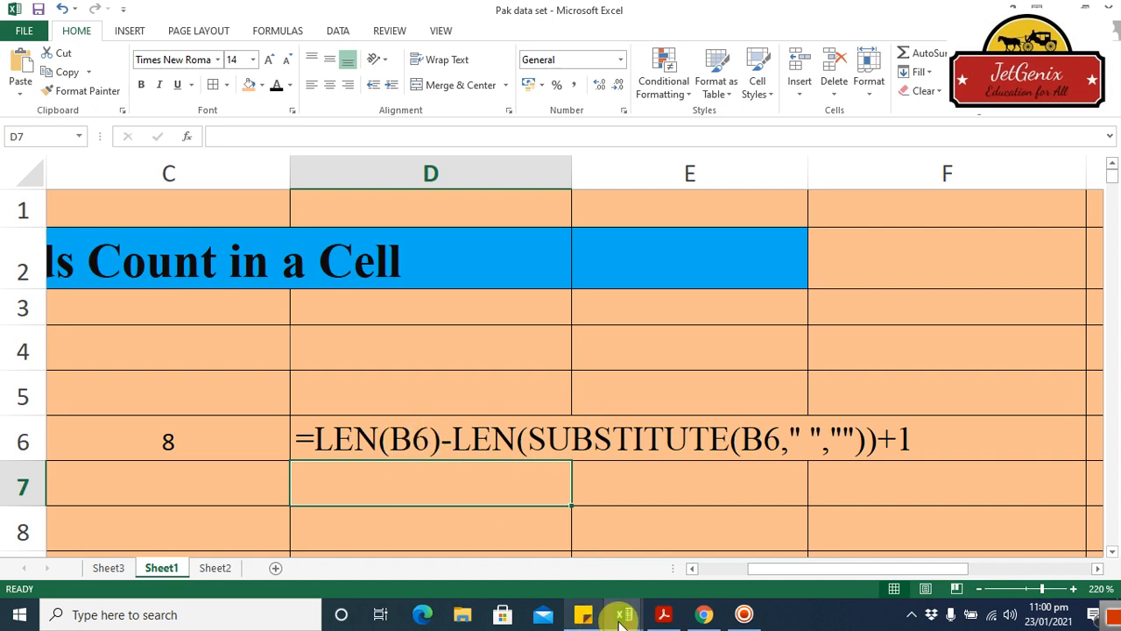
drag(833, 567, 783, 568)
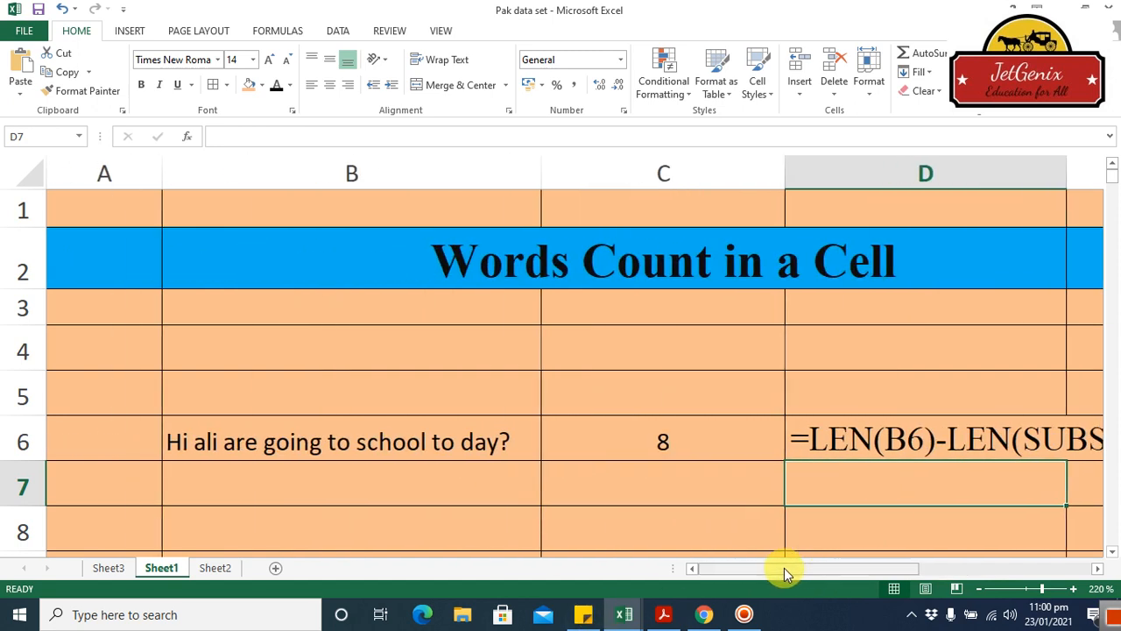
mouse_move(674, 616)
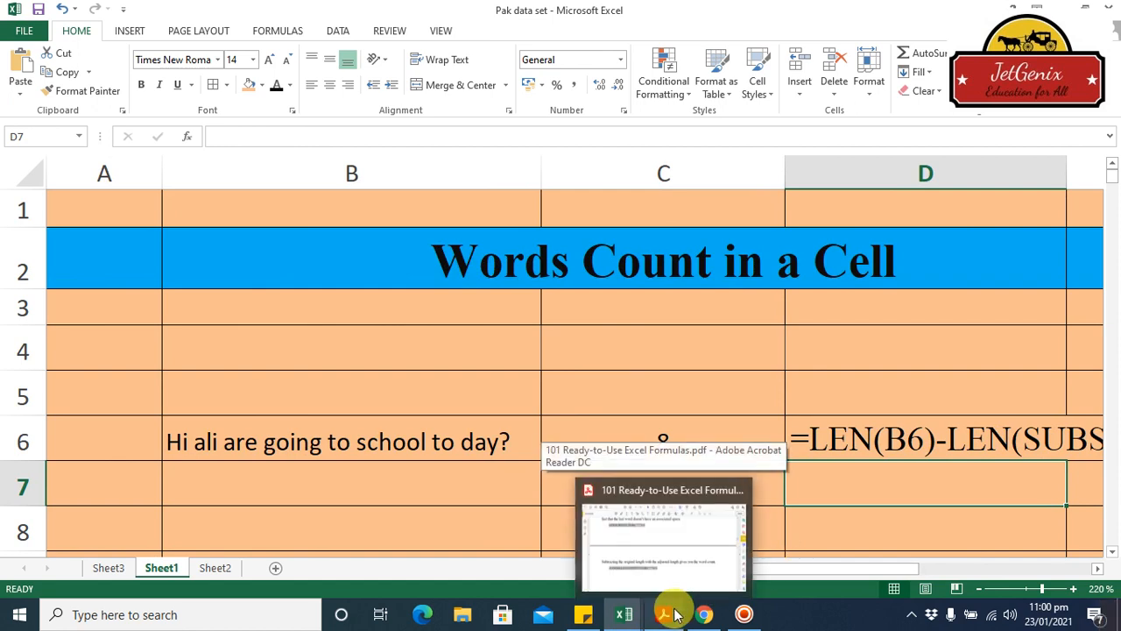
mouse_move(633, 613)
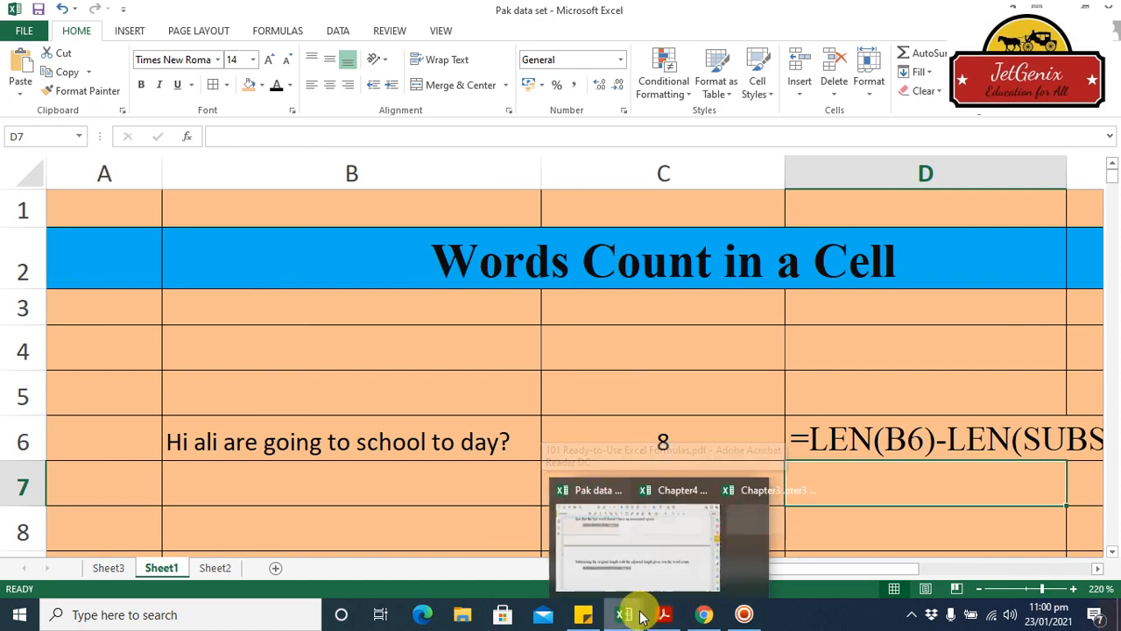
click(609, 379)
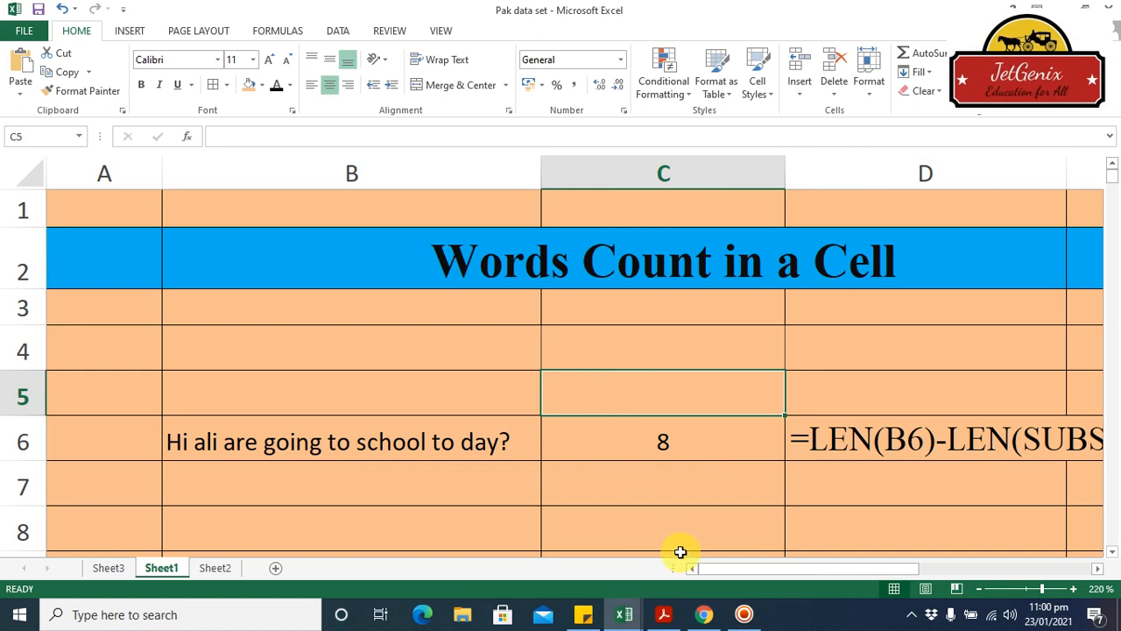
click(736, 616)
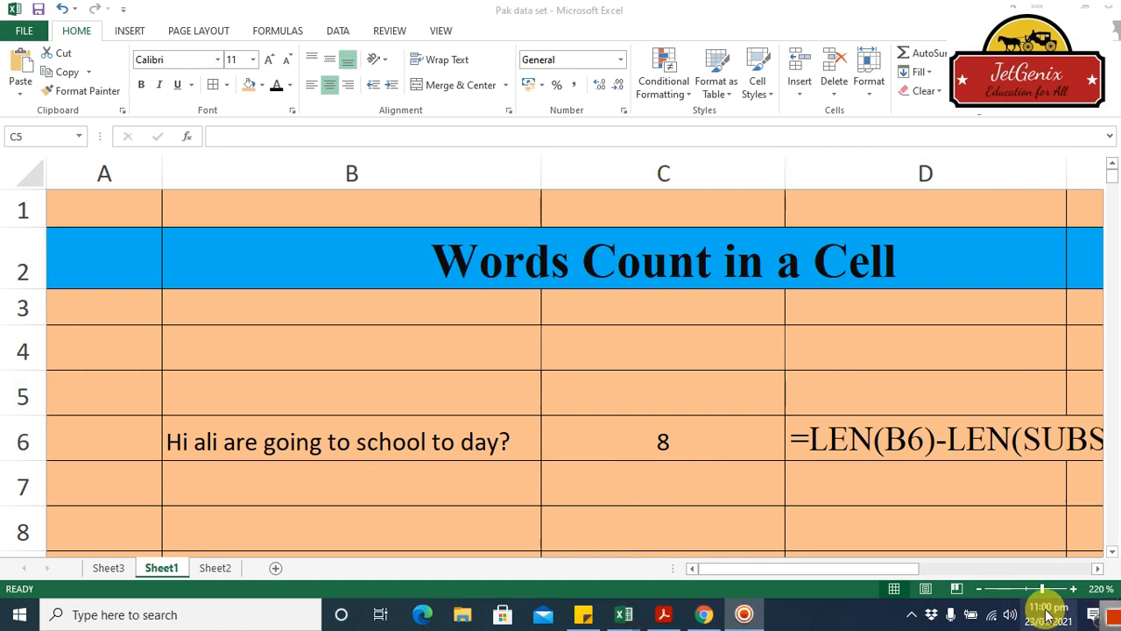